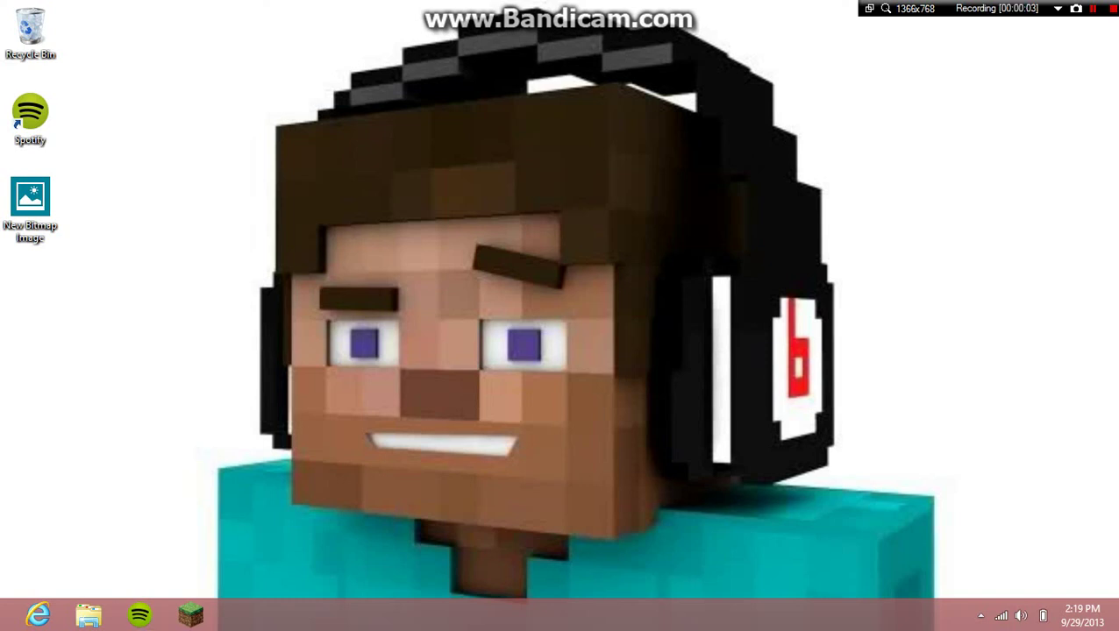
pyautogui.moveTo(373, 220); pyautogui.dragTo(640, 545)
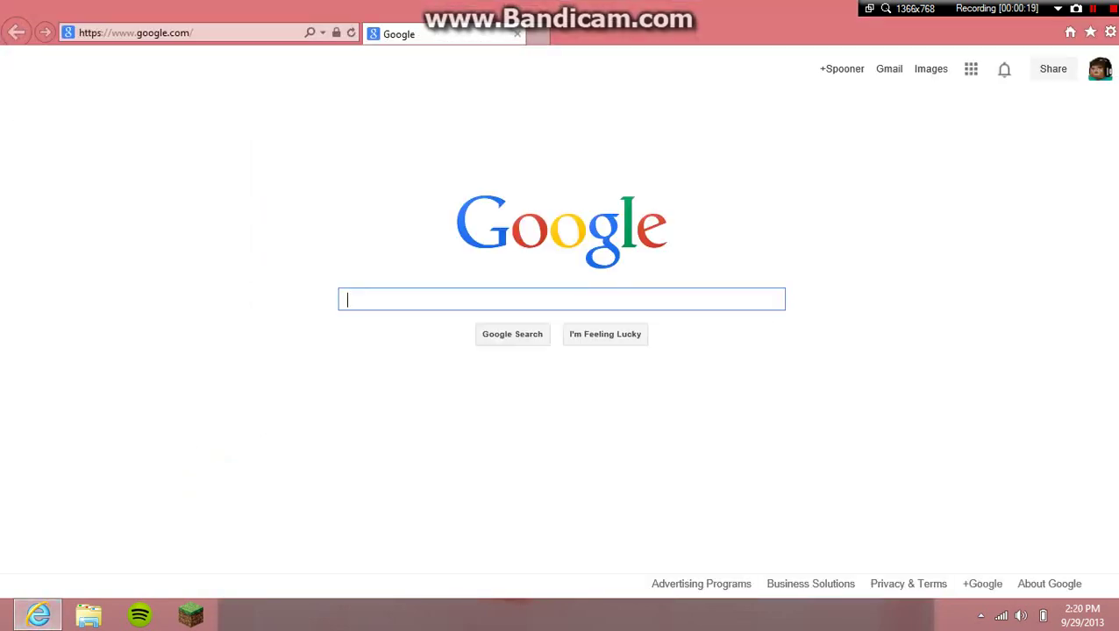
pyautogui.hotkey('shift', 'F12')
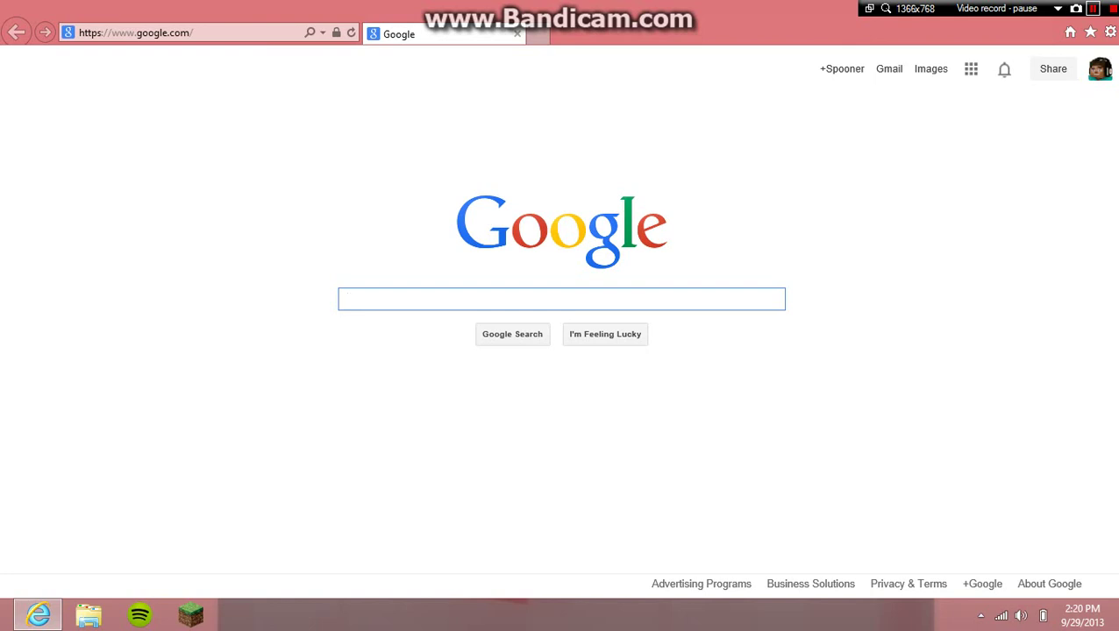
pyautogui.hotkey('shift', 'F12')
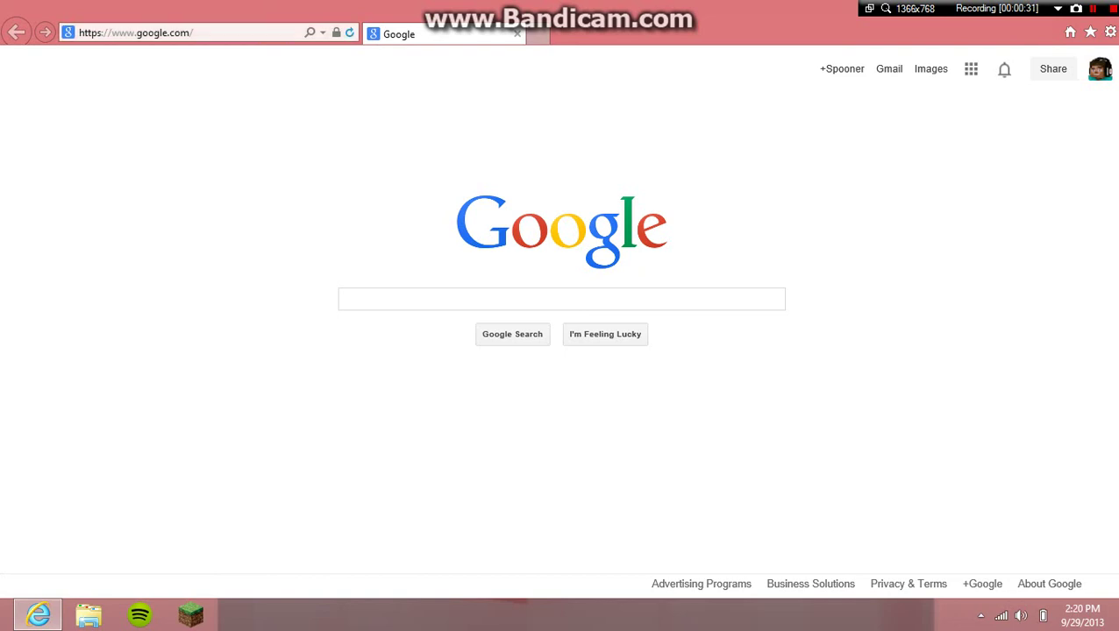
pyautogui.click(347, 300)
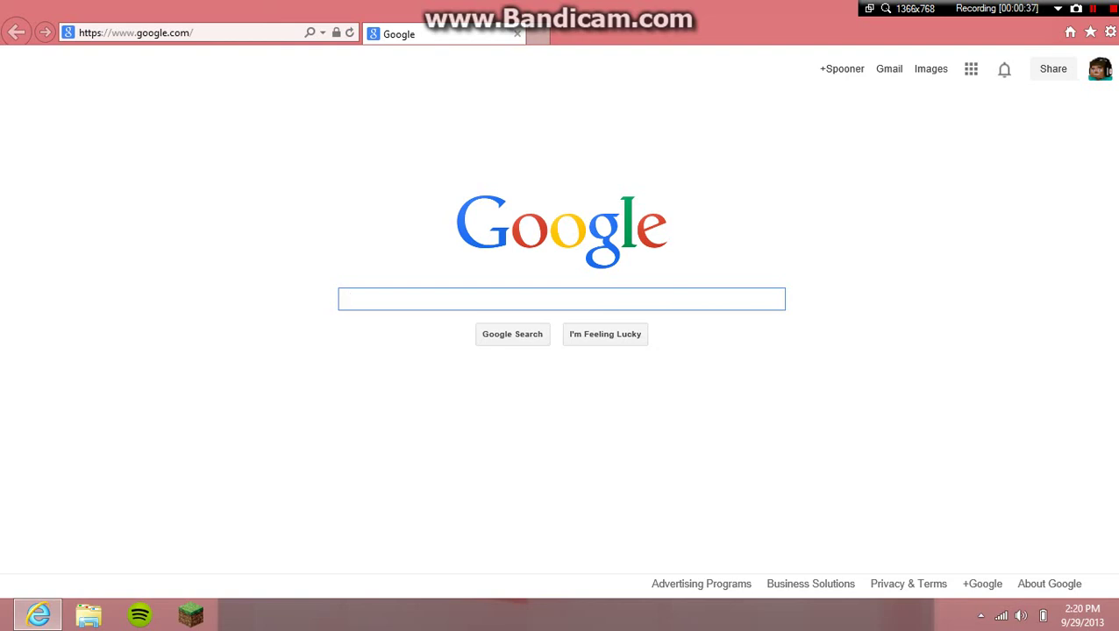
pyautogui.click(310, 32)
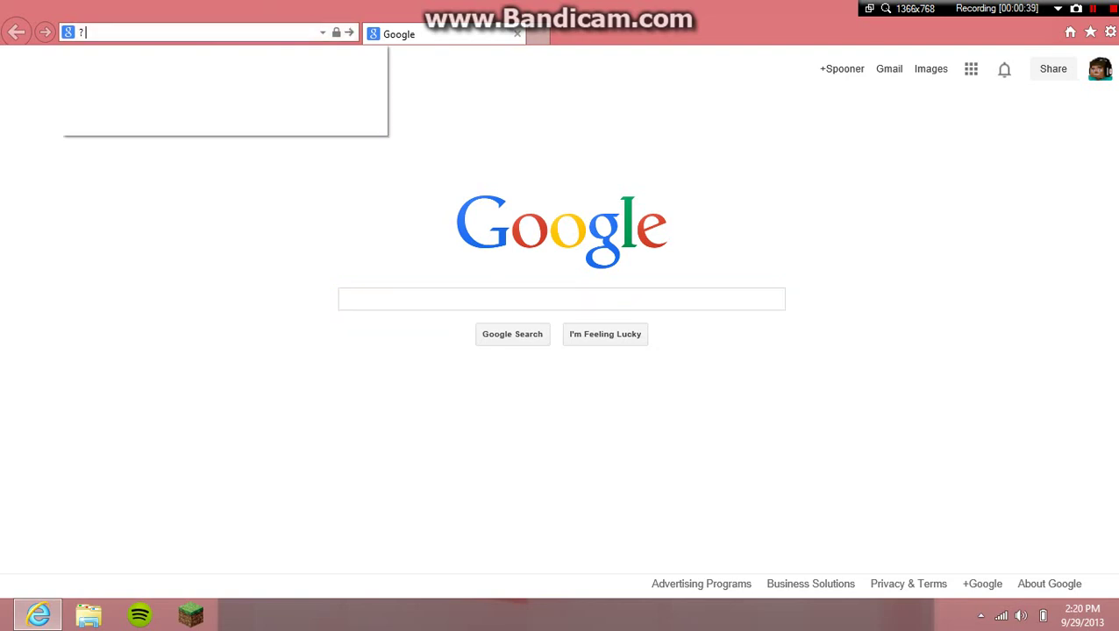
pyautogui.click(421, 123)
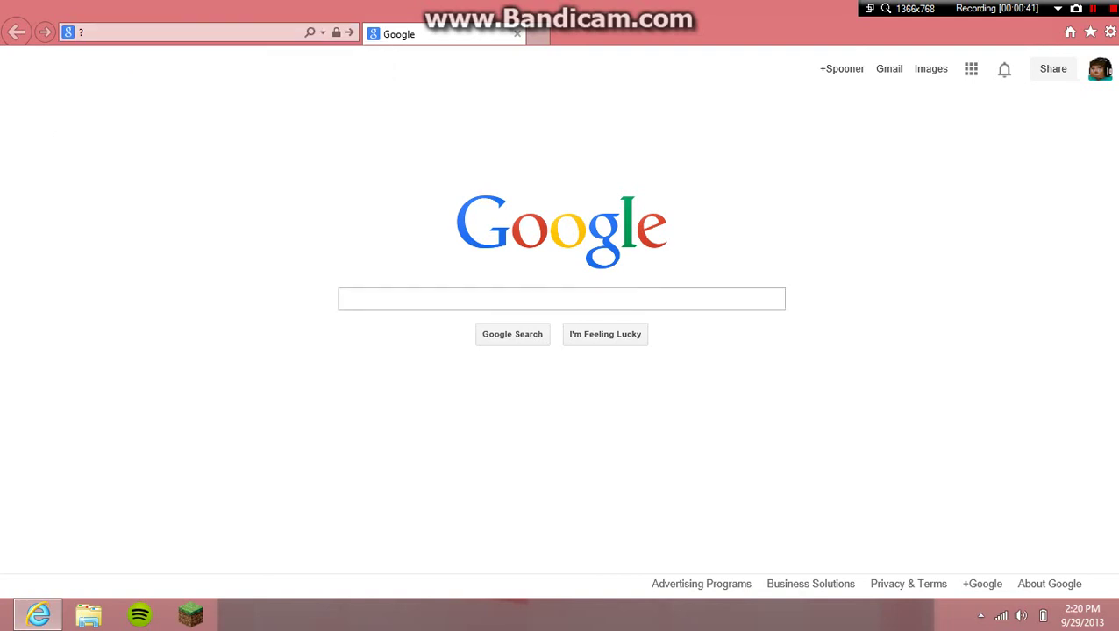
# Search Google for "minecraft skins" and open The Skindex website from the results.
pyautogui.click(439, 299)
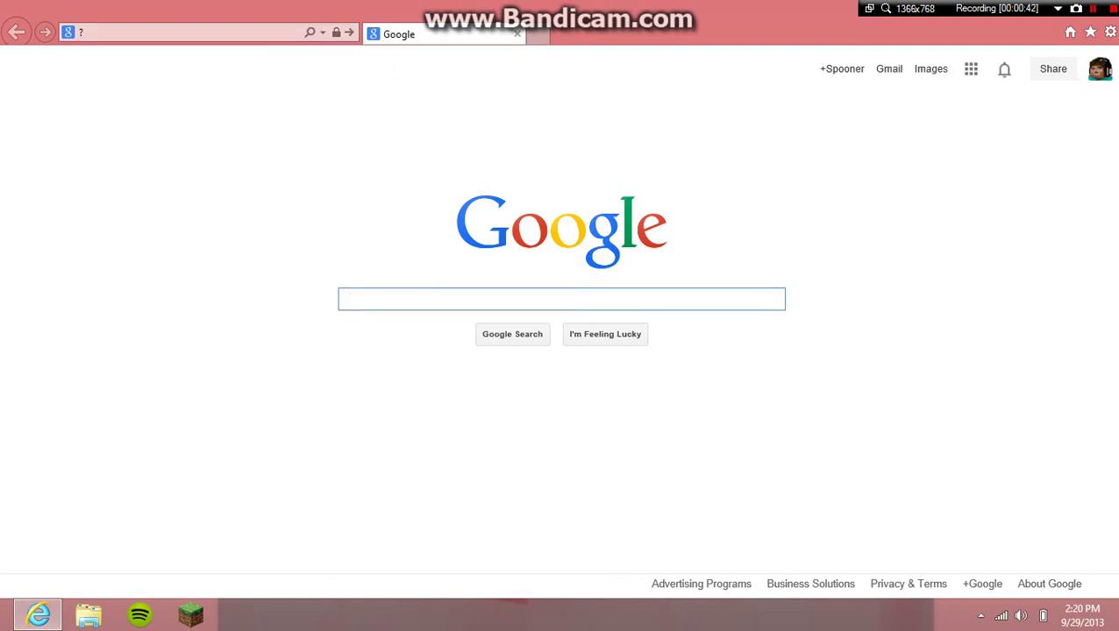
pyautogui.write('miec')
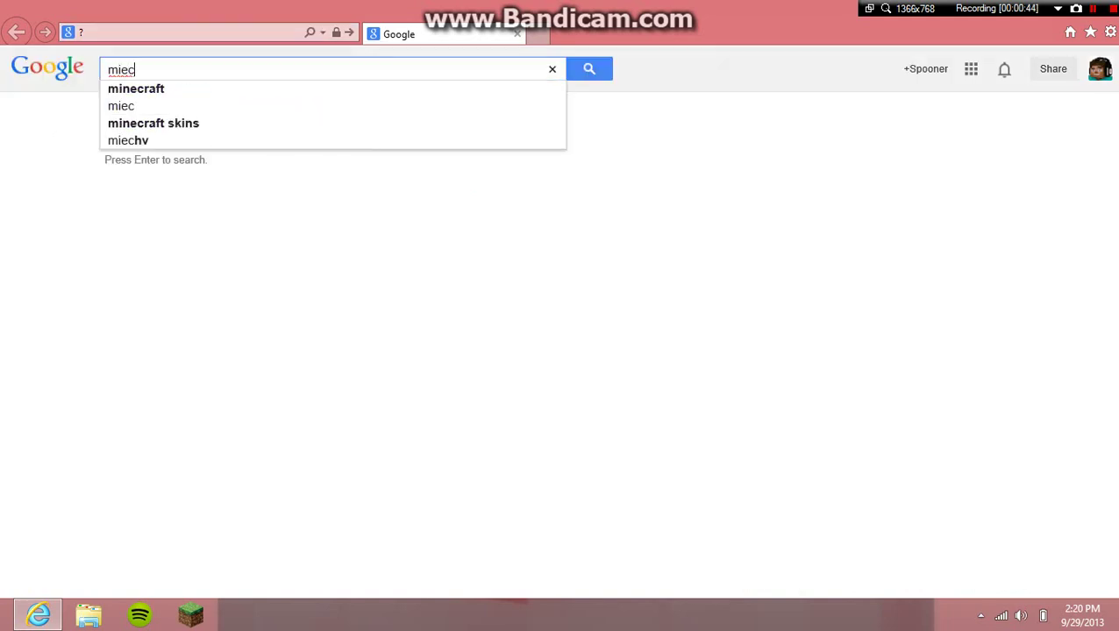
pyautogui.write('raft ')
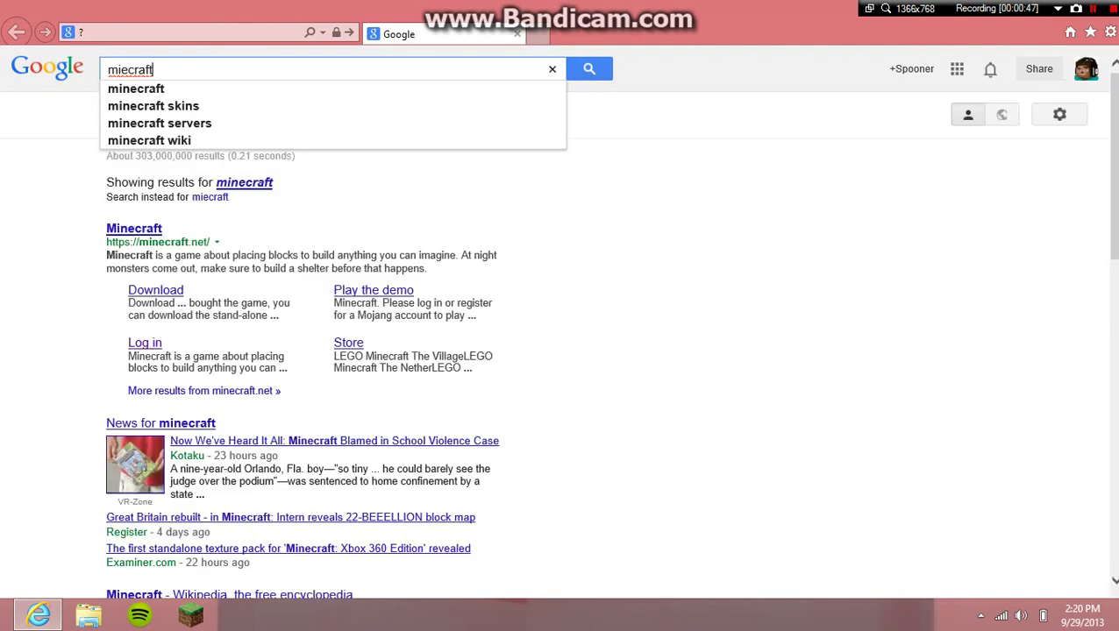
pyautogui.write('skins')
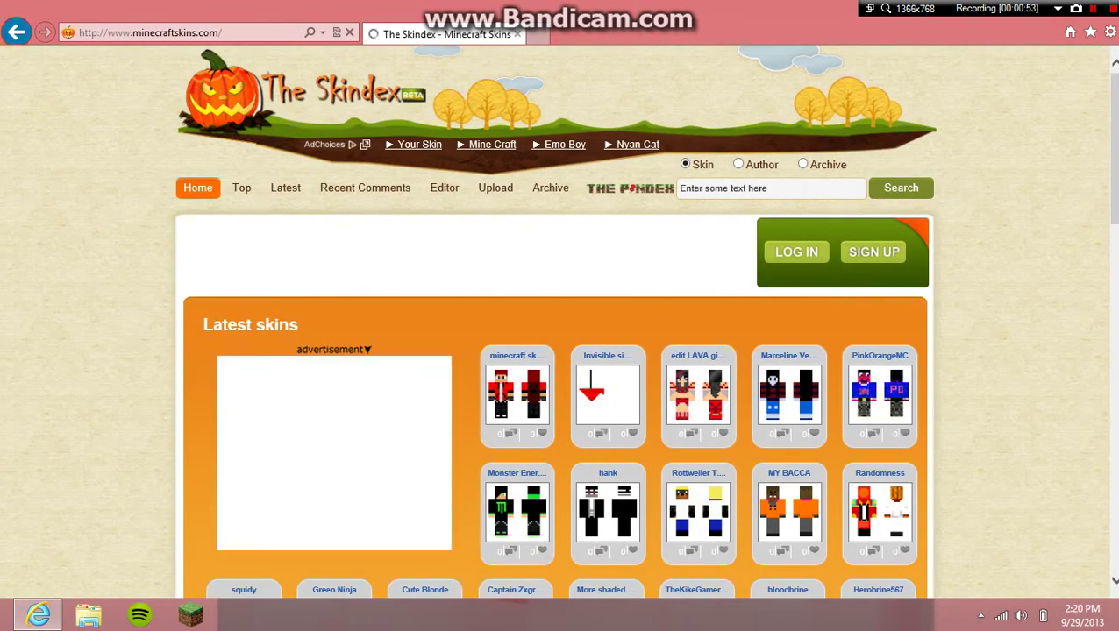
pyautogui.click(16, 33)
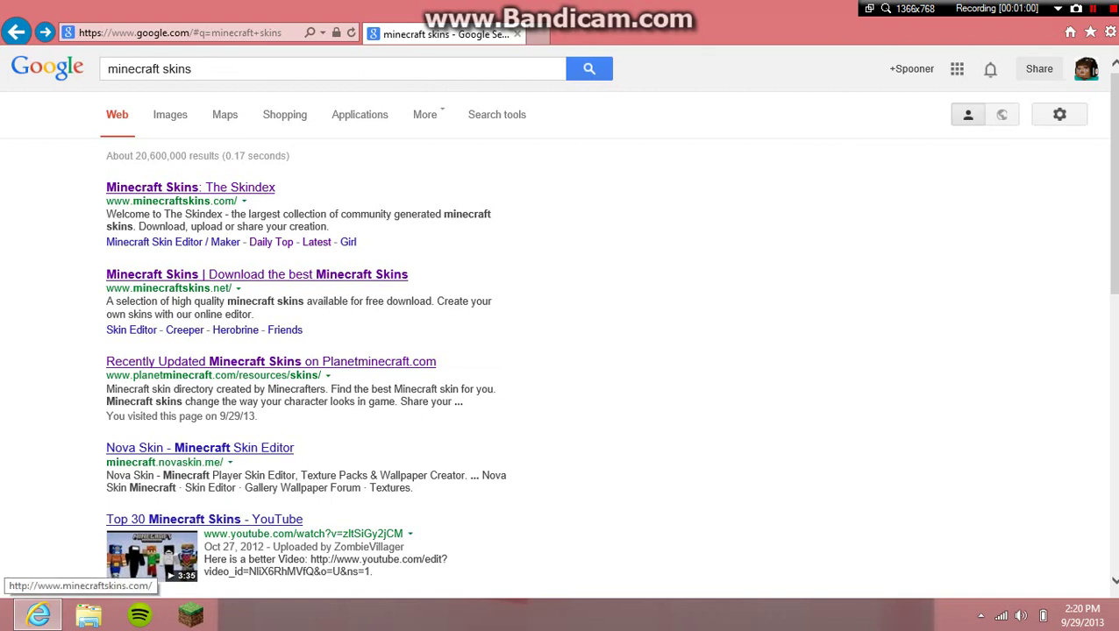
pyautogui.click(190, 186)
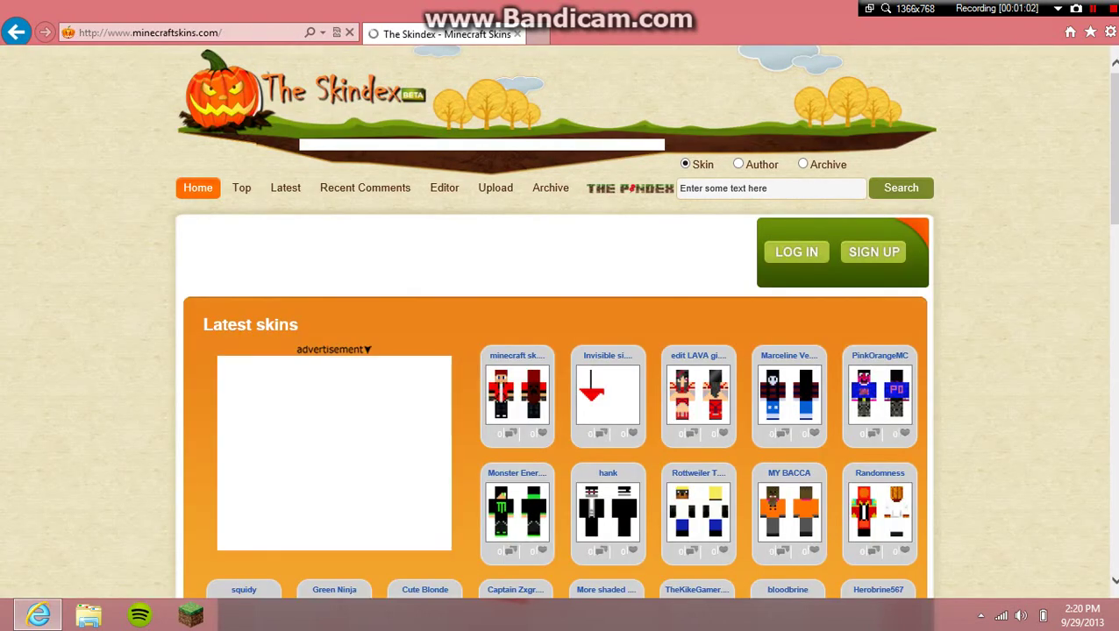
# Browse the latest skins on The Skindex and search the site's skins for "kermit".
pyautogui.scroll(-4, 787, 464)
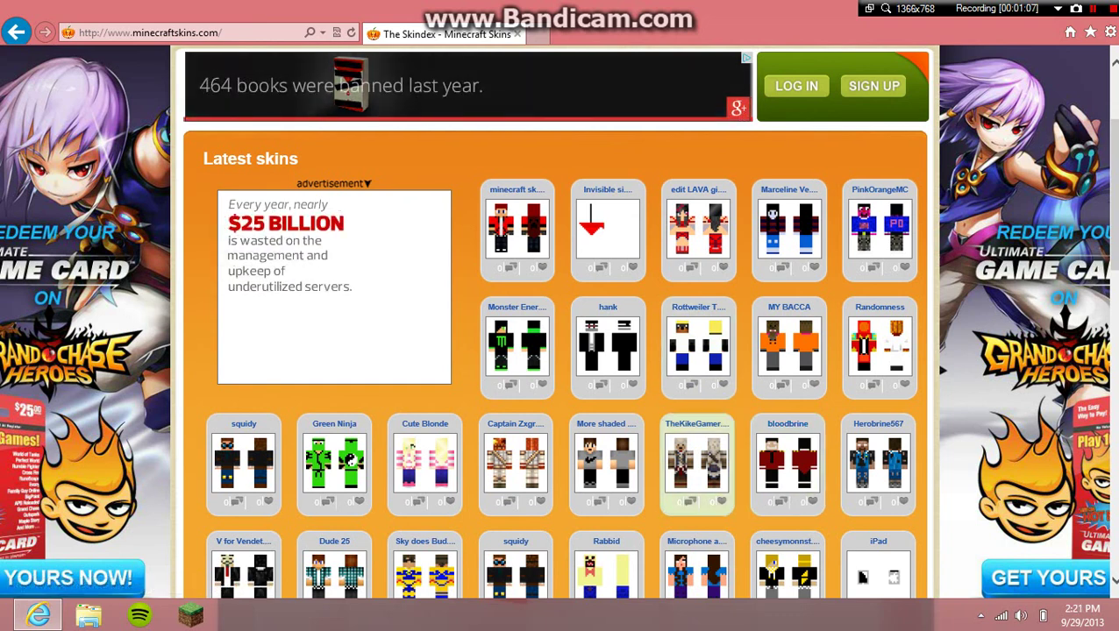
pyautogui.scroll(-4, 605, 368)
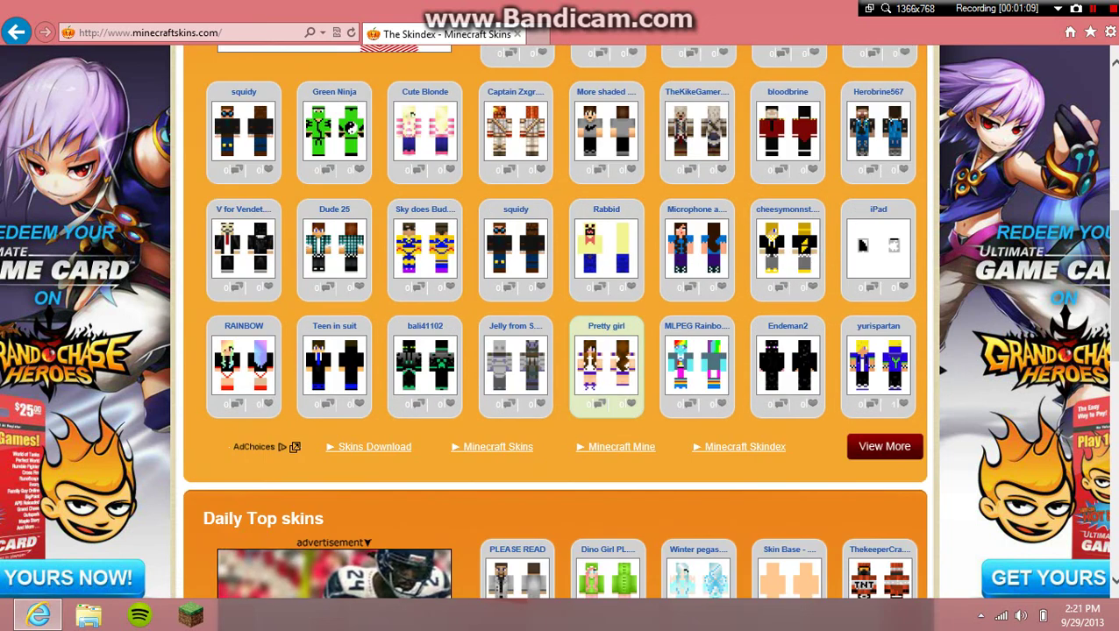
pyautogui.scroll(6, 606, 368)
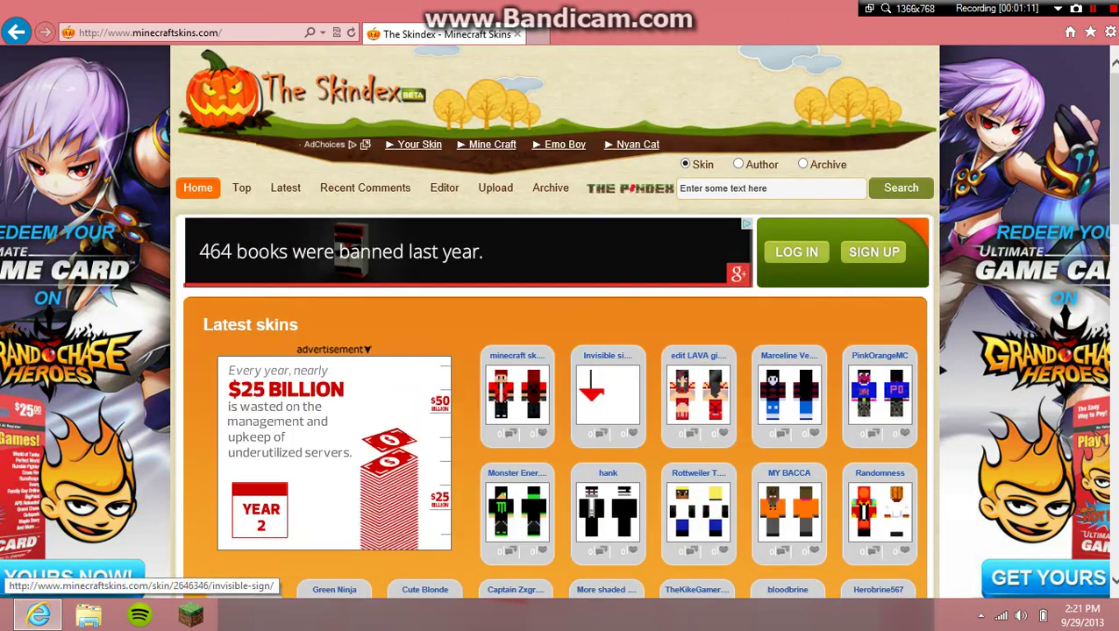
pyautogui.click(729, 188)
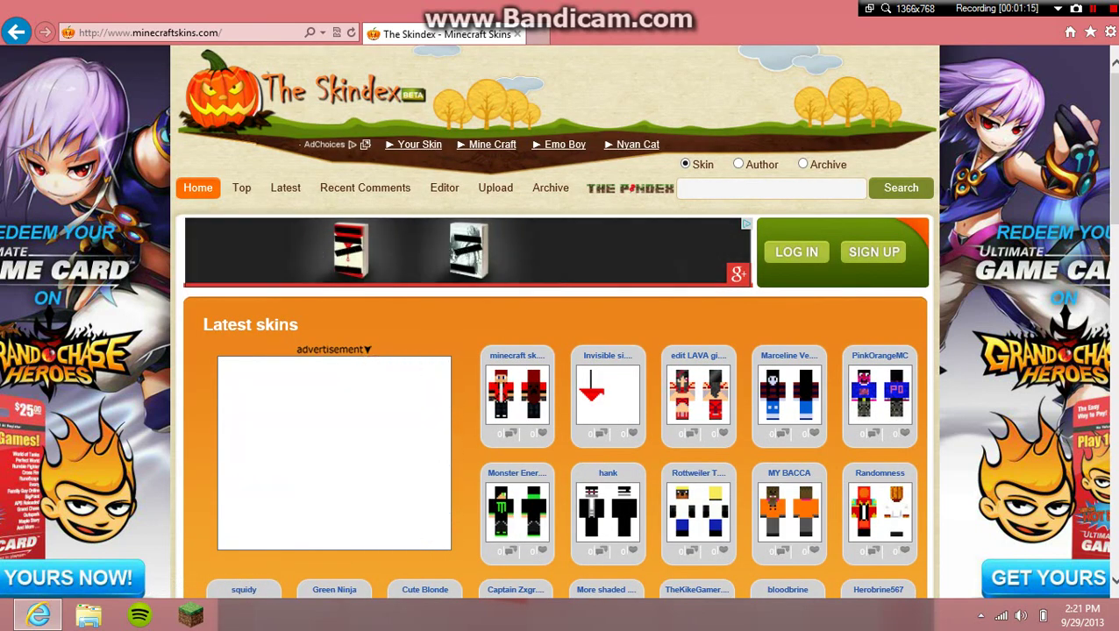
pyautogui.write('kermite')
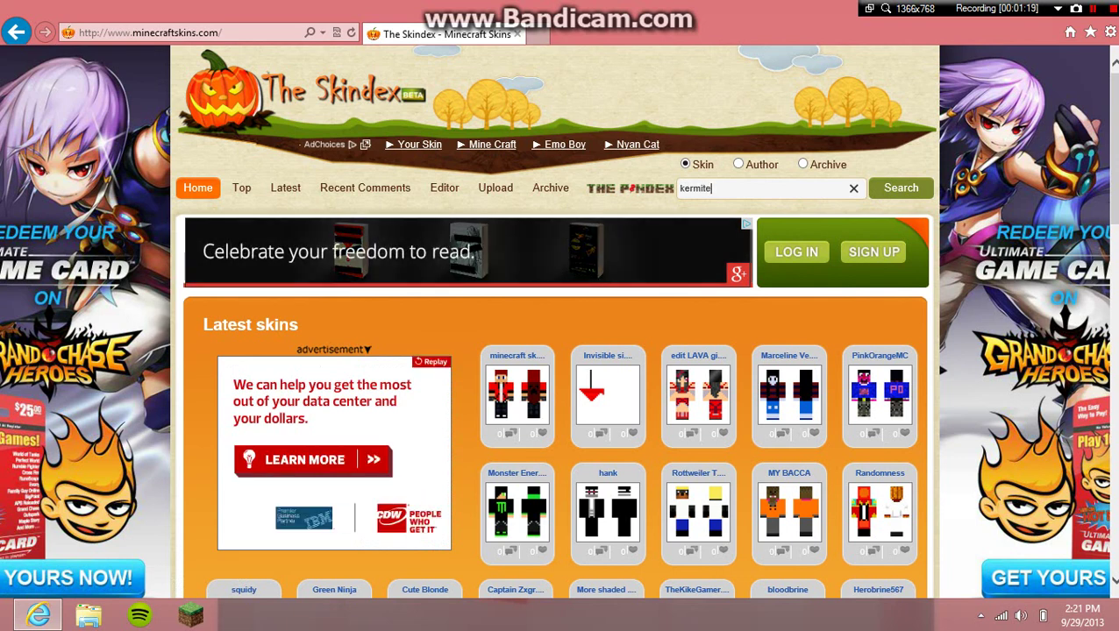
pyautogui.press('BackSpace')
pyautogui.press('Return')
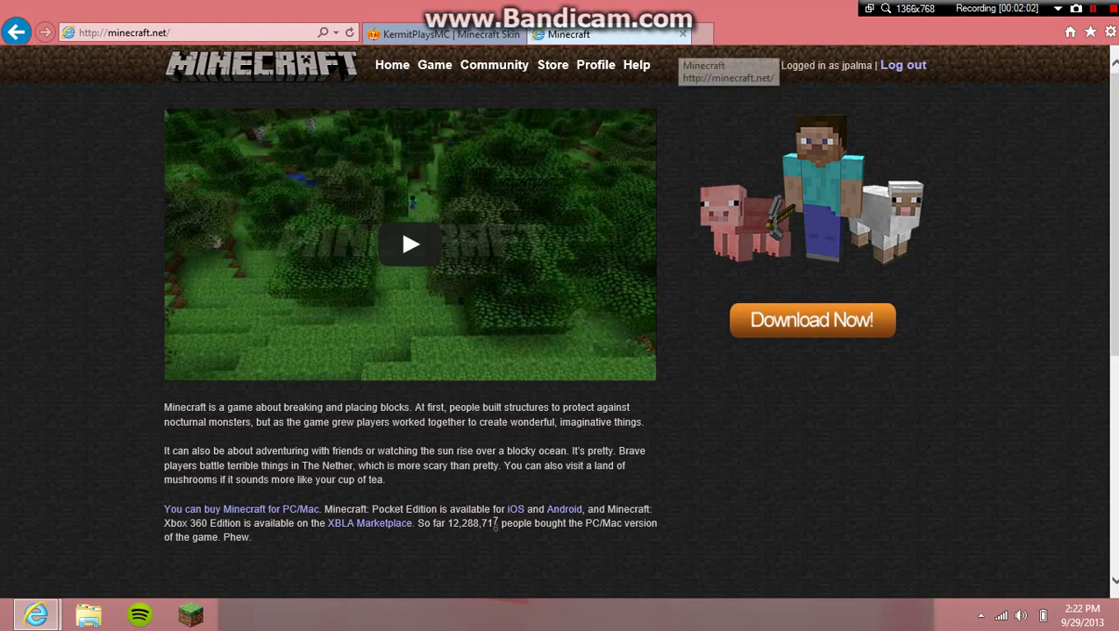
# Upload the KermitPlaysMC skin from The Skindex to Minecraft and confirm the skin change on minecraft.net.
pyautogui.click(682, 34)
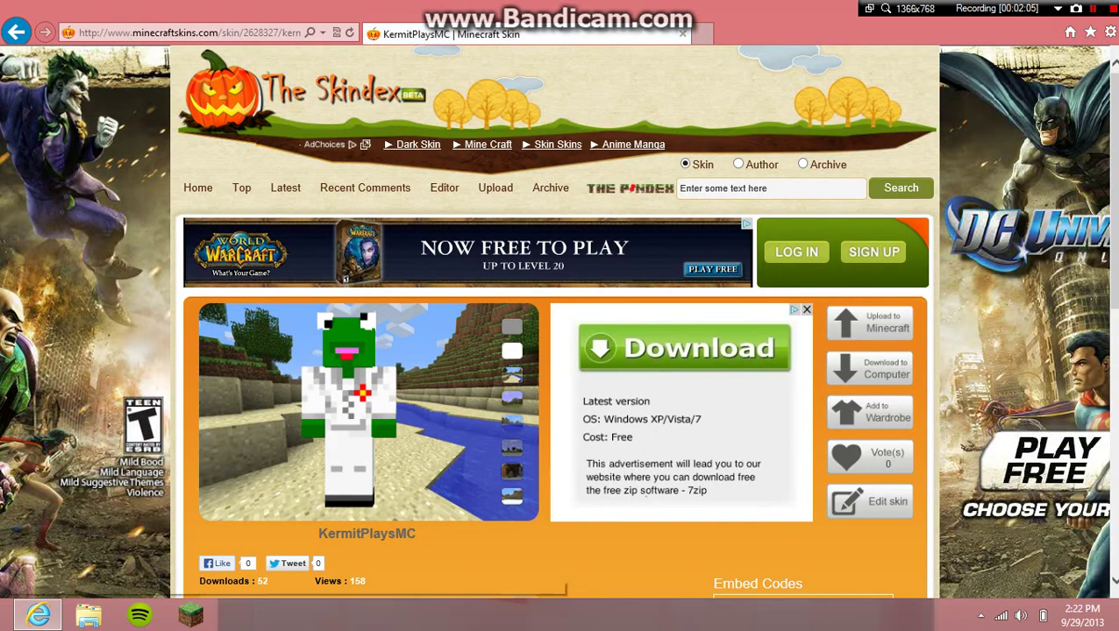
pyautogui.click(868, 323)
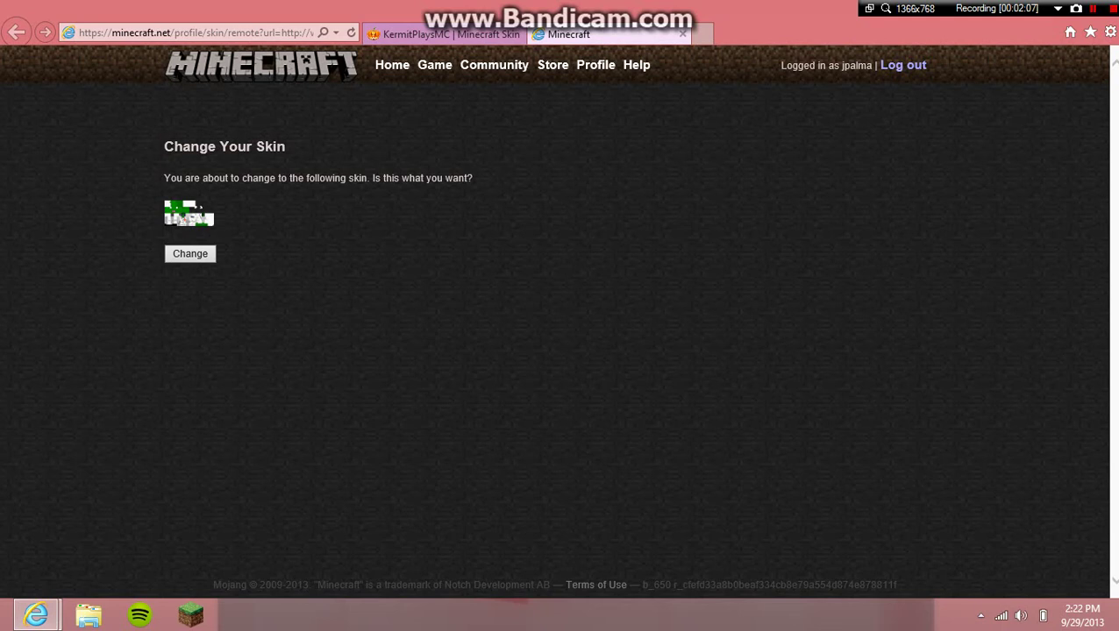
pyautogui.moveTo(935, 88); pyautogui.dragTo(771, 219)
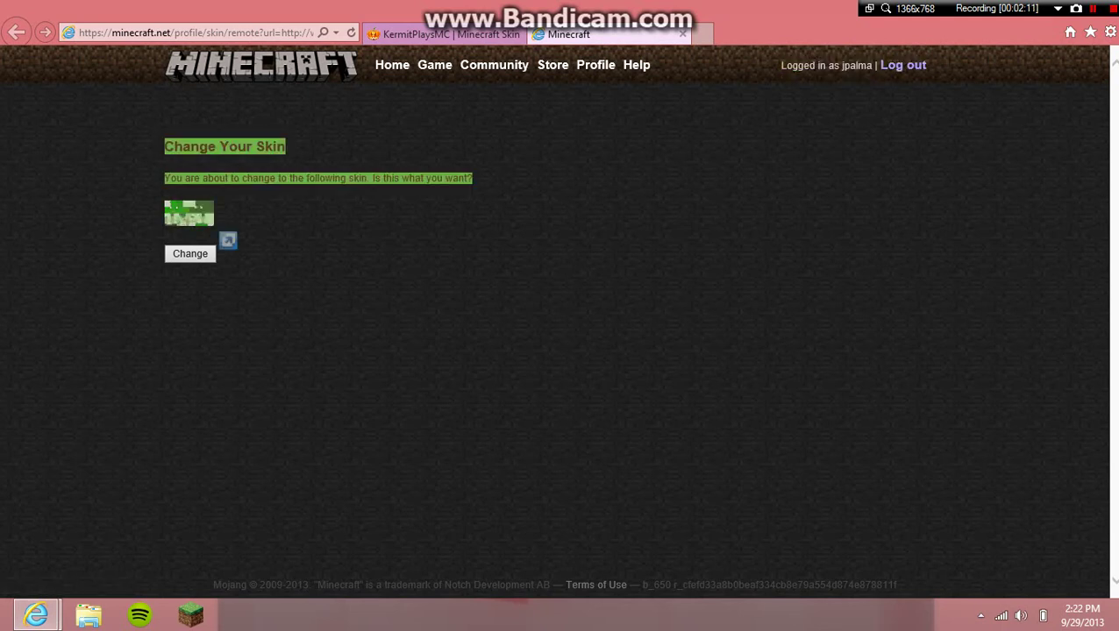
pyautogui.click(772, 219)
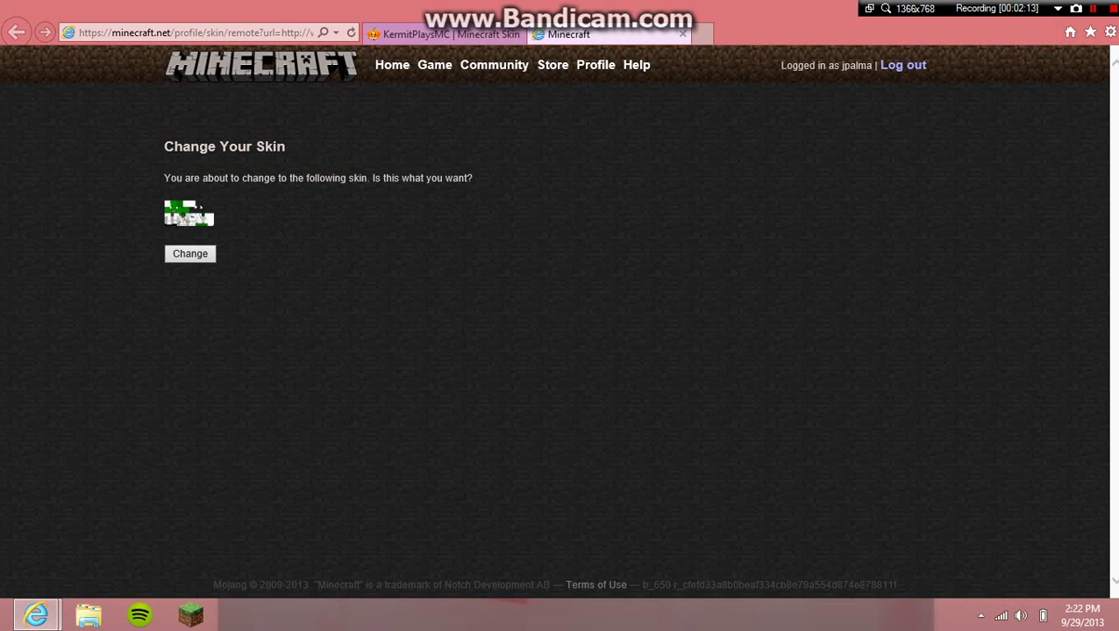
pyautogui.moveTo(164, 147); pyautogui.dragTo(473, 178)
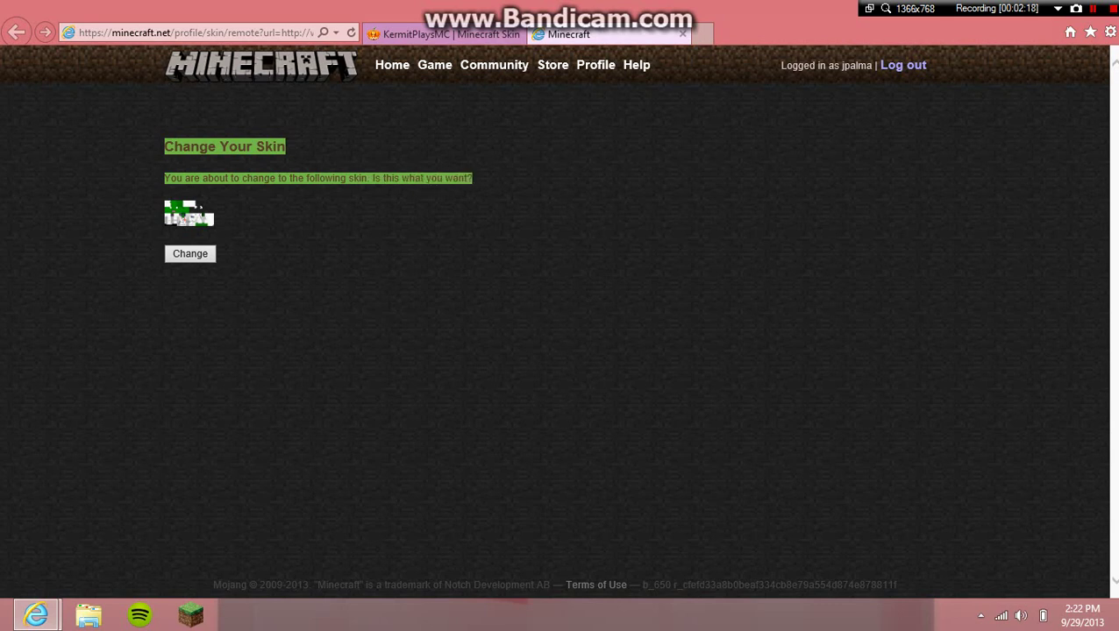
pyautogui.click(263, 214)
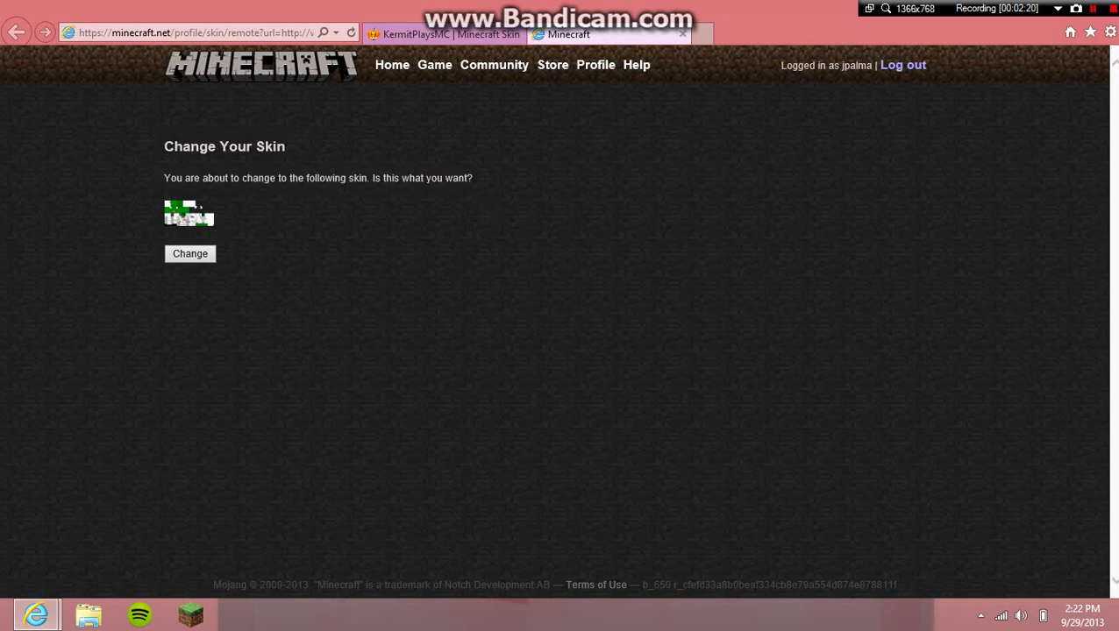
pyautogui.moveTo(228, 214); pyautogui.dragTo(167, 214)
pyautogui.click(263, 214)
pyautogui.click(190, 253)
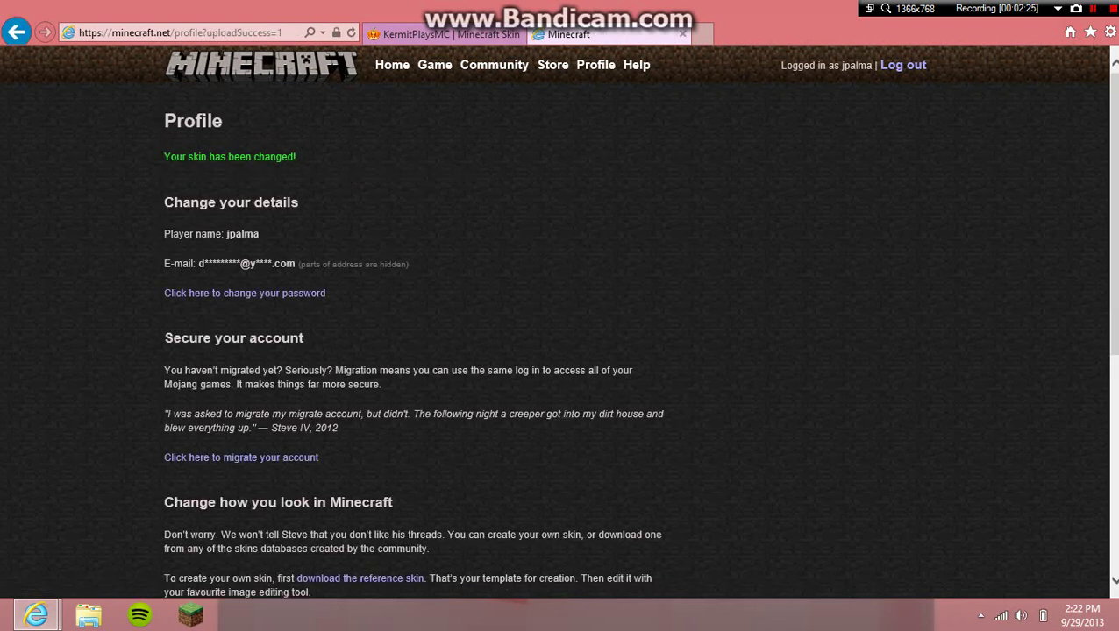
# Close the Minecraft profile page and the browser window.
pyautogui.moveTo(164, 156); pyautogui.dragTo(296, 156)
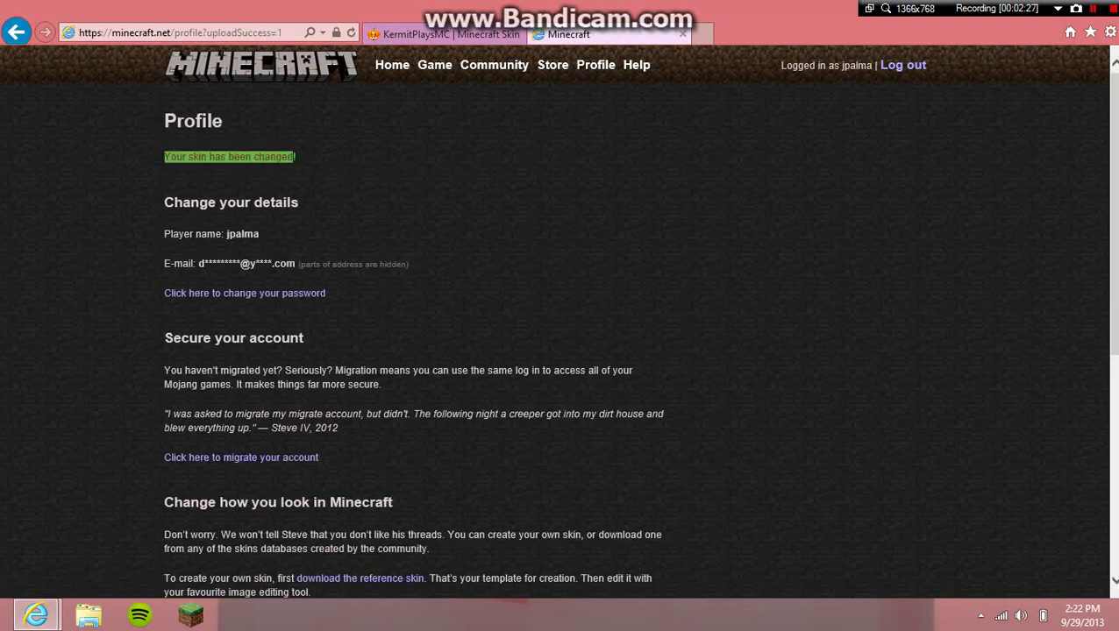
pyautogui.click(435, 65)
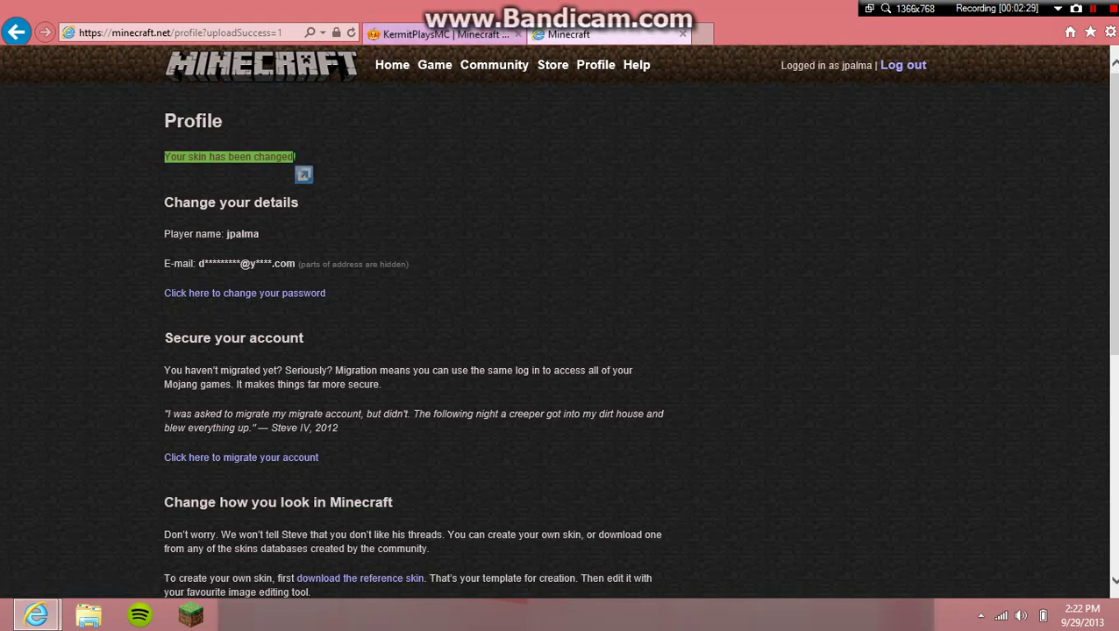
pyautogui.click(683, 34)
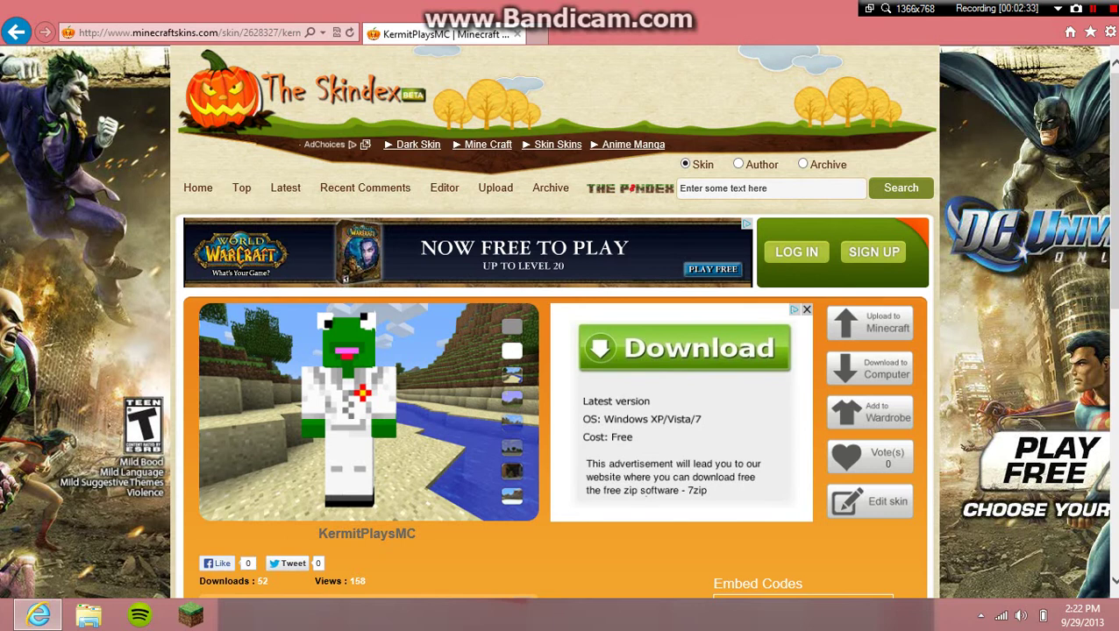
pyautogui.rightClick(37, 615)
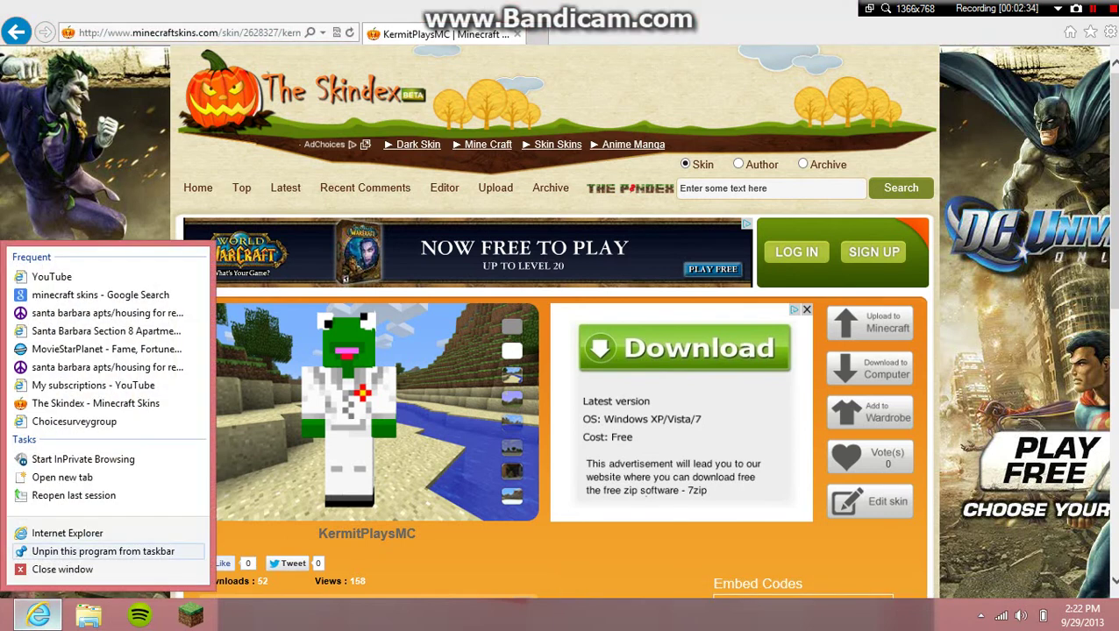
pyautogui.click(62, 569)
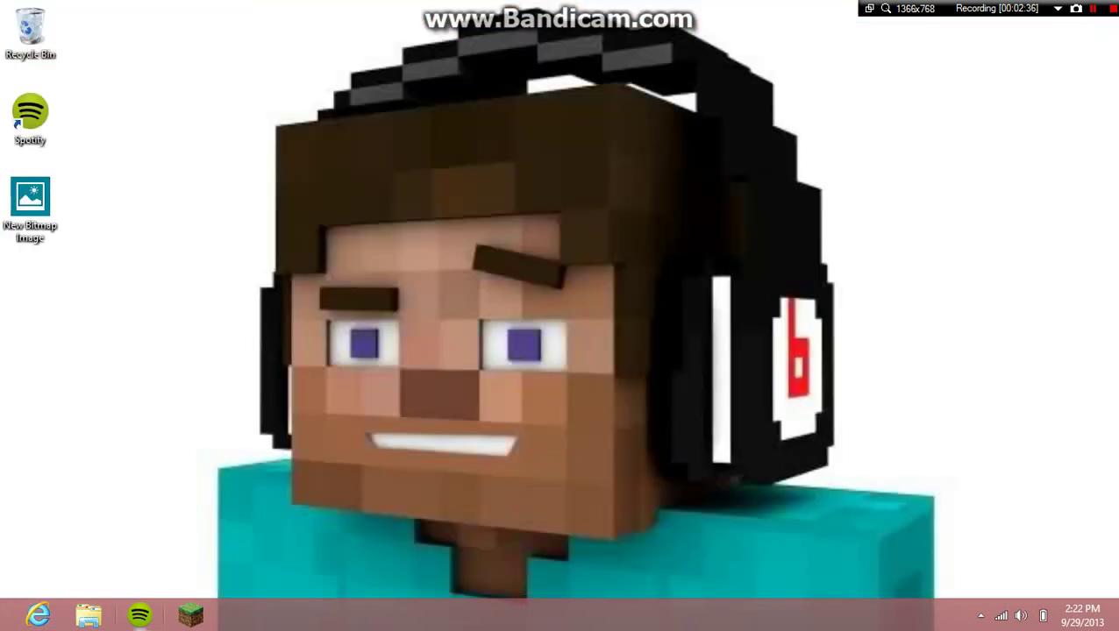
# Launch the Minecraft game, maximize its window and load the existing Hardcore singleplayer world.
pyautogui.click(191, 616)
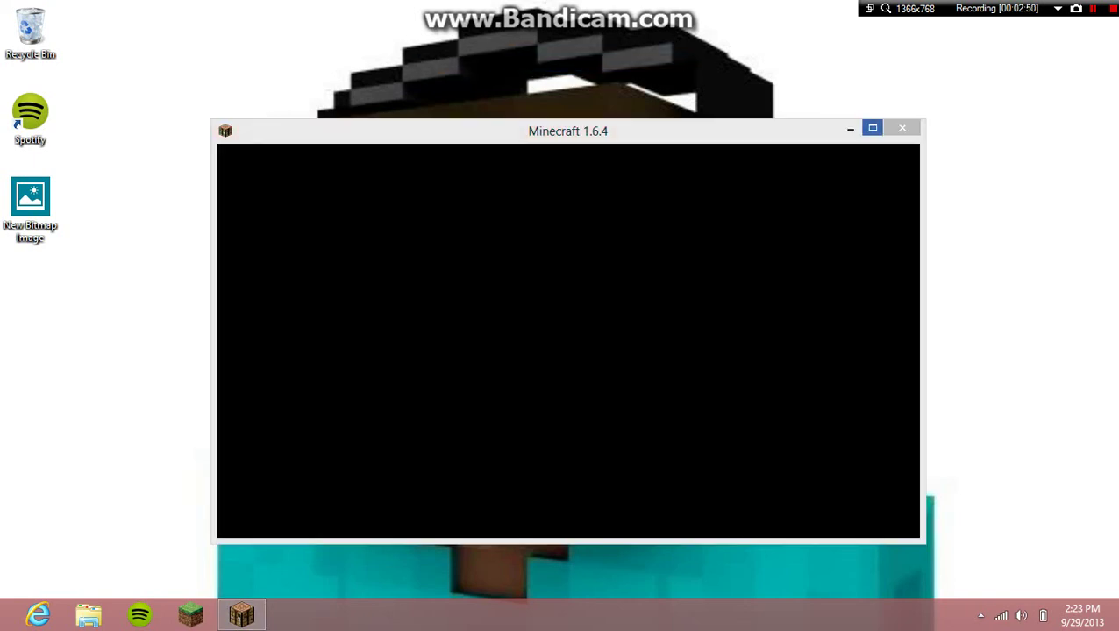
pyautogui.click(873, 128)
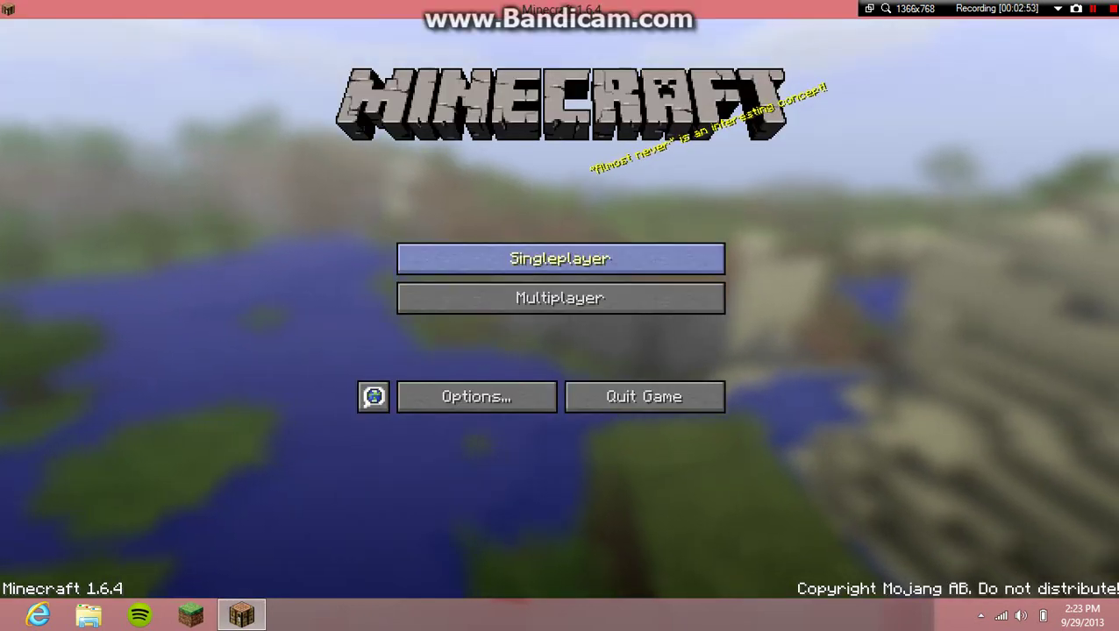
pyautogui.click(560, 259)
pyautogui.click(543, 280)
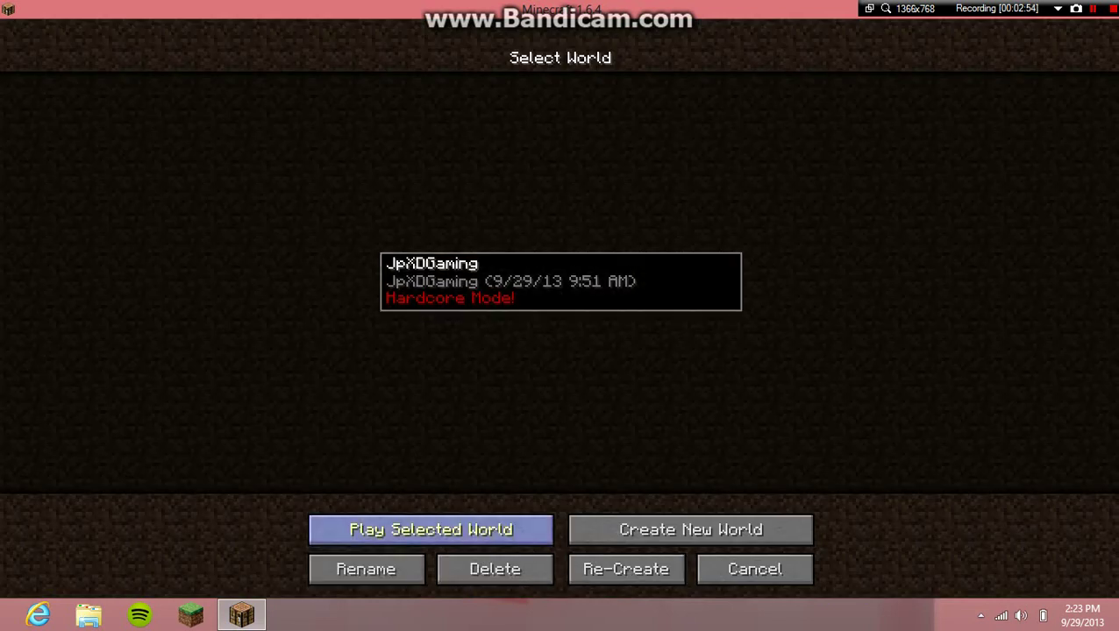
pyautogui.click(431, 529)
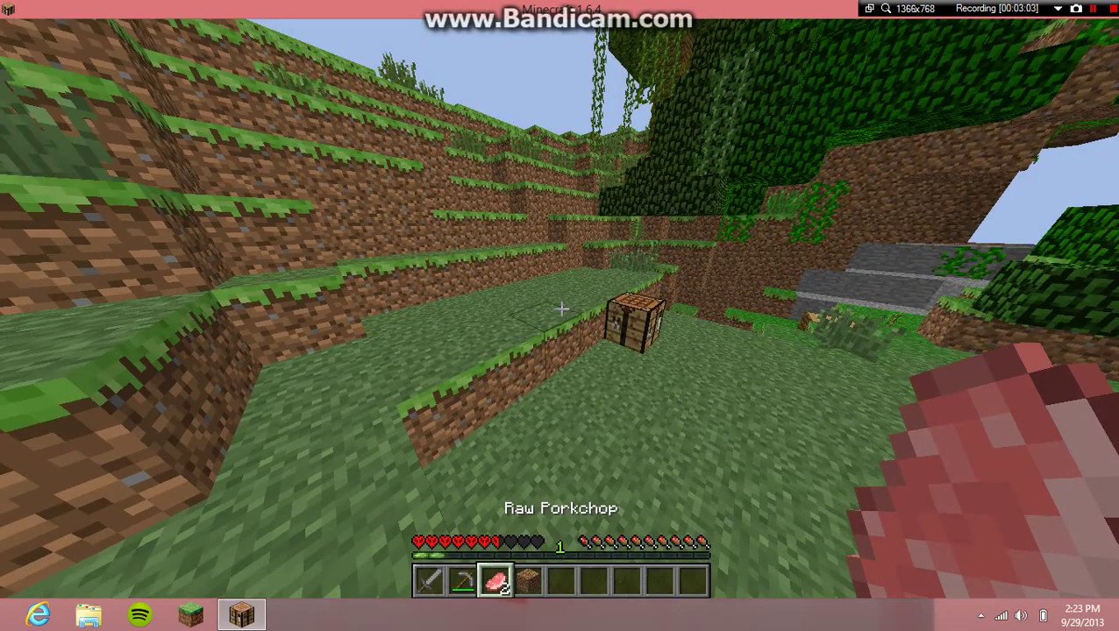
# Switch to an empty hotbar slot and open the inventory to check the character's skin.
pyautogui.scroll(-2, 559, 316)
pyautogui.press('e')
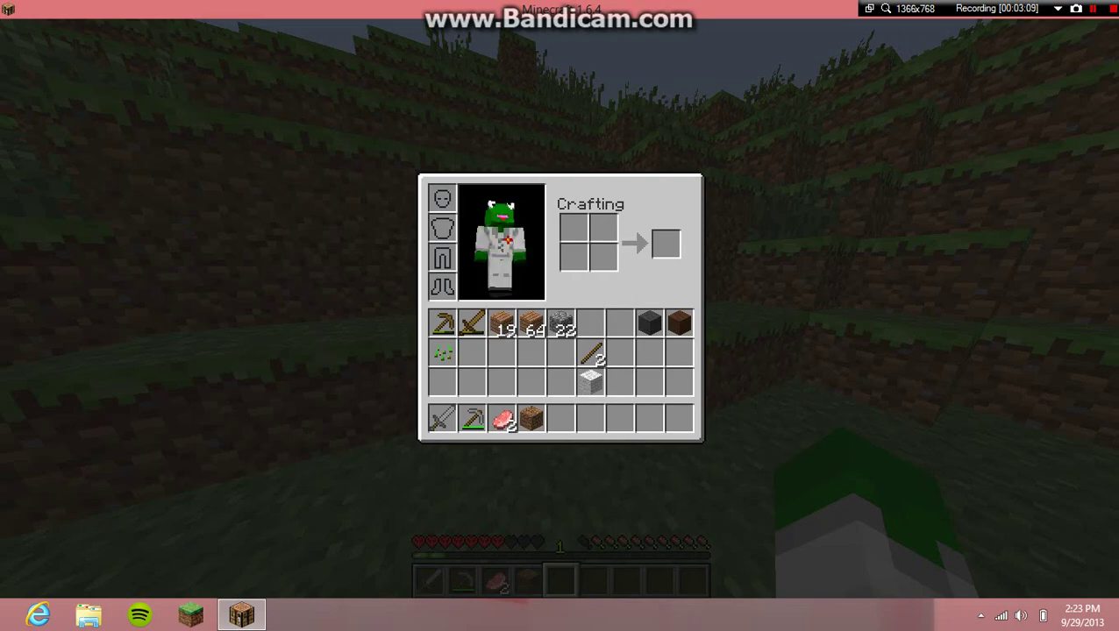
# Close the inventory and climb the grassy terraces out of the hollow onto the hilltop.
pyautogui.press('e')
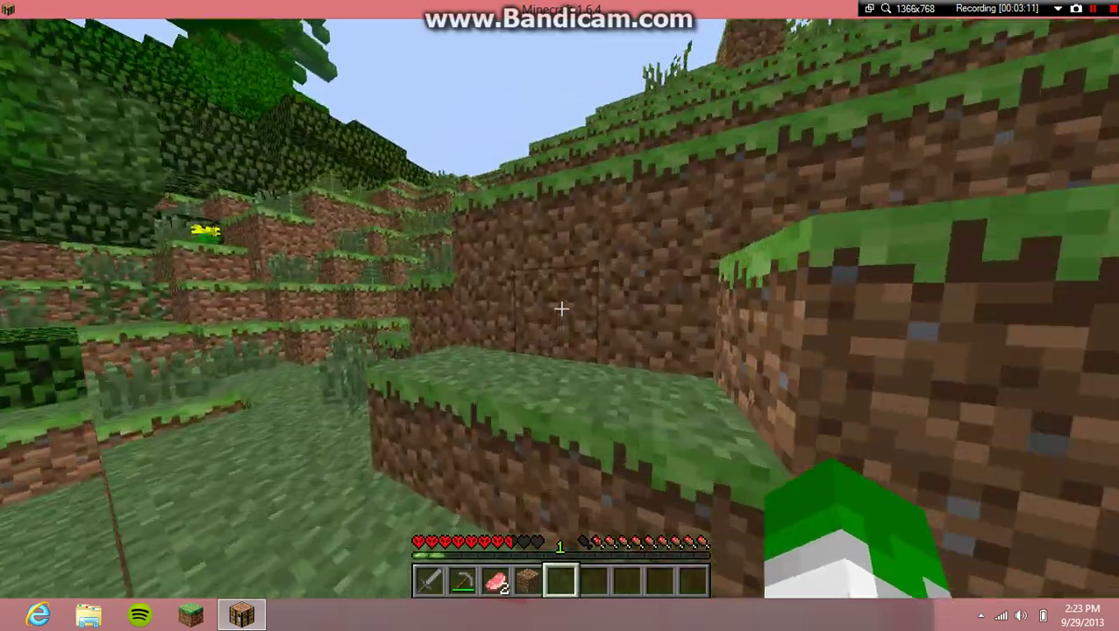
pyautogui.press('w')
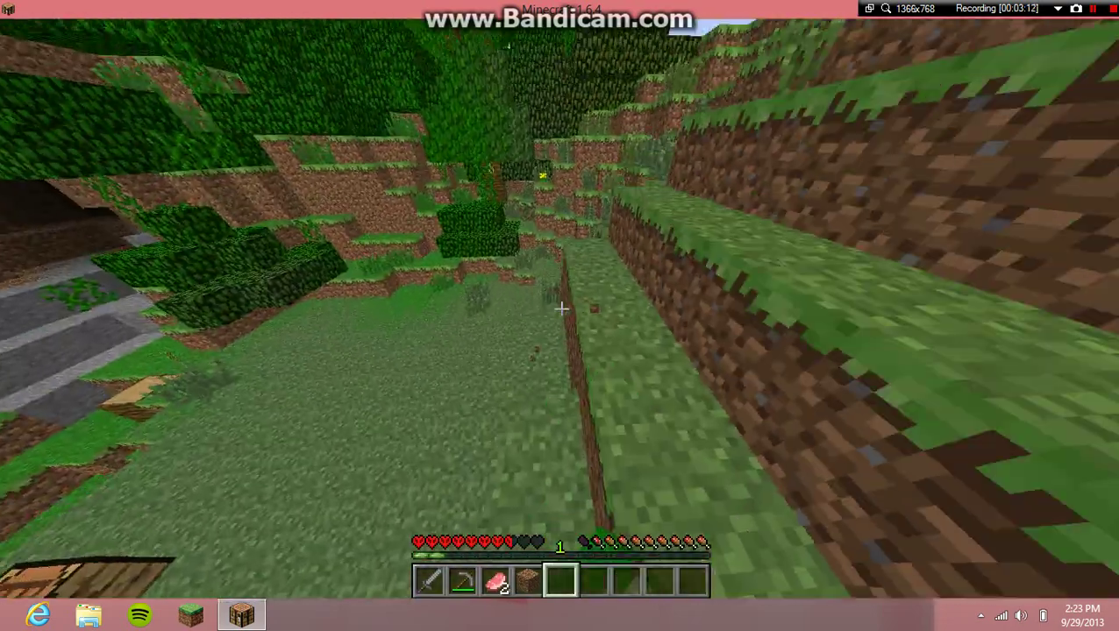
pyautogui.press('space')
pyautogui.press('w')
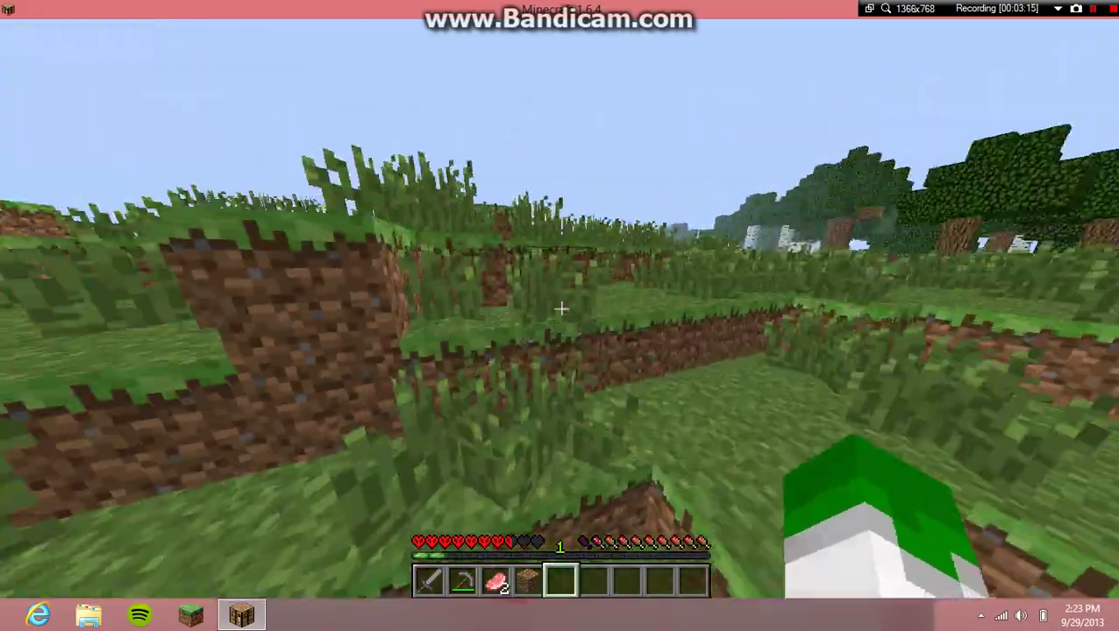
pyautogui.click(561, 309)
# Select the Raw Porkchop in the hotbar and eat one while crossing the grassy hilltop.
pyautogui.press('3')
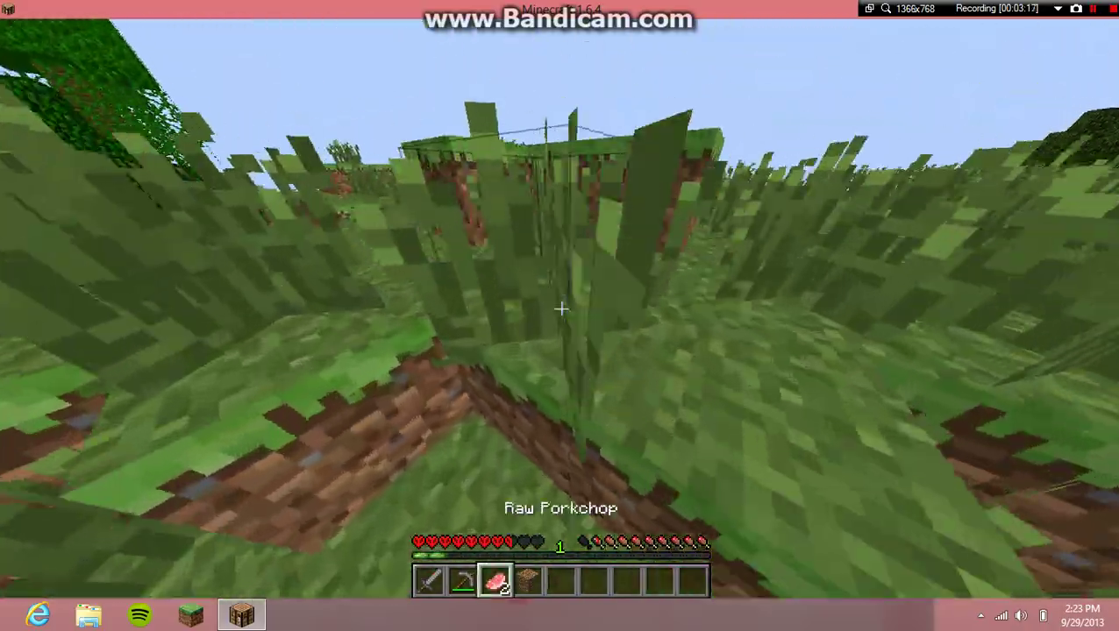
pyautogui.press('w')
pyautogui.rightClick(561, 308)
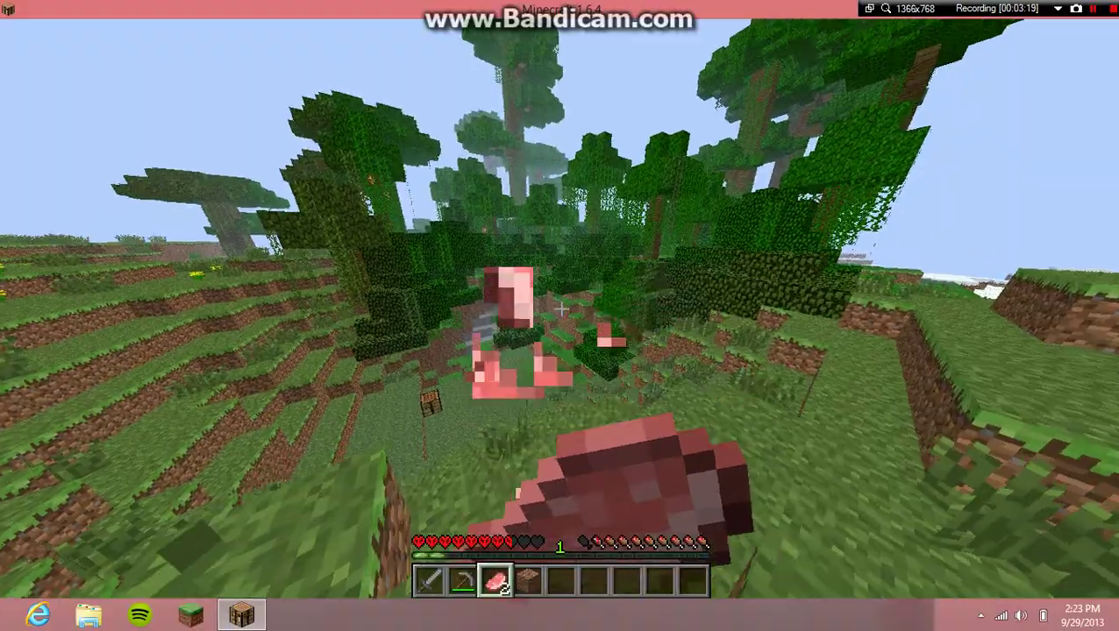
# Walk along the hillside and back down toward the crafting table, and switch to the front-facing third-person view to check the skin.
pyautogui.press('w')
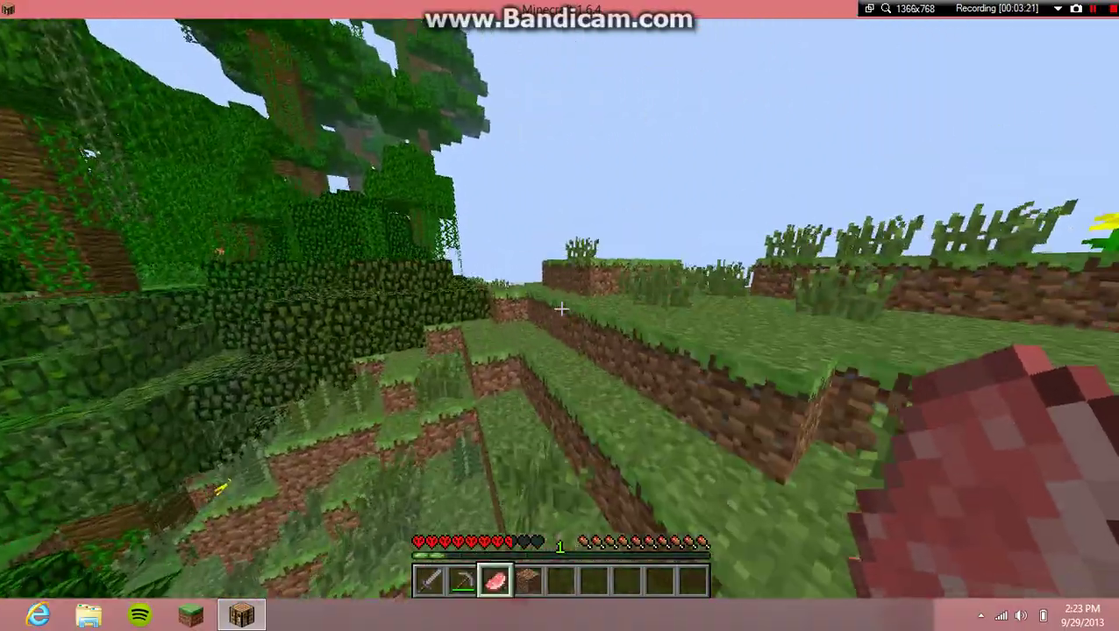
pyautogui.press('space')
pyautogui.press('w')
pyautogui.press('space')
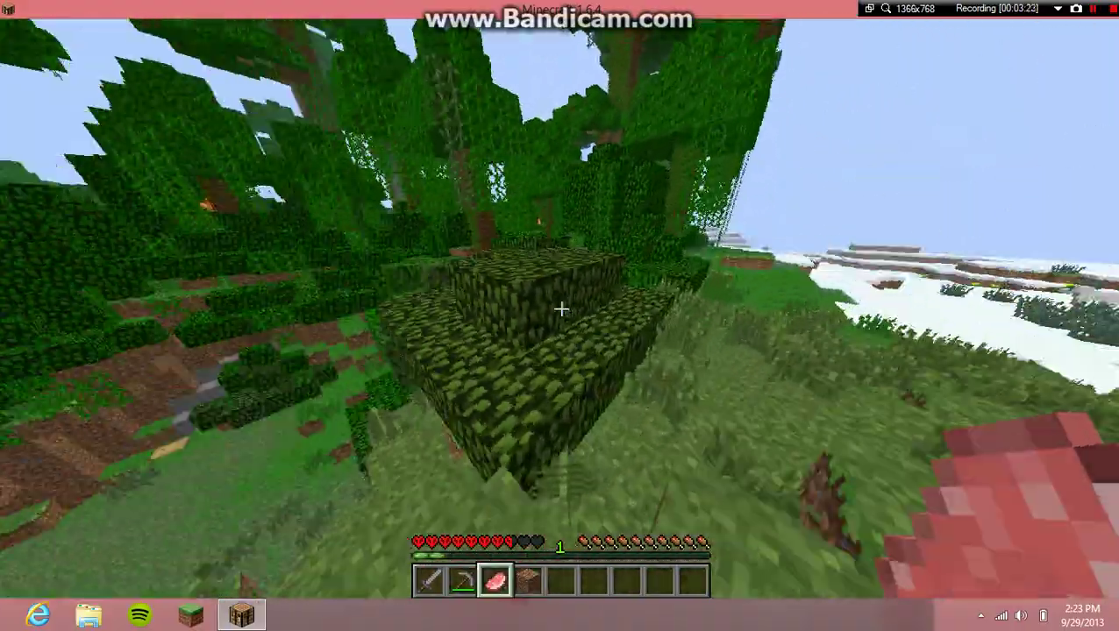
pyautogui.press('w')
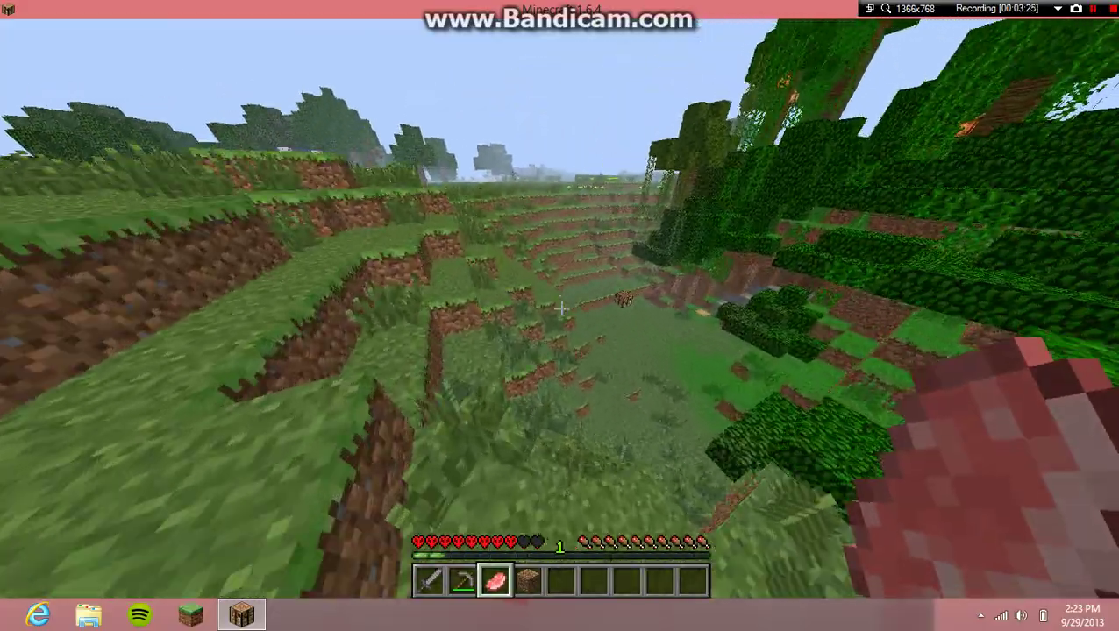
pyautogui.press('w')
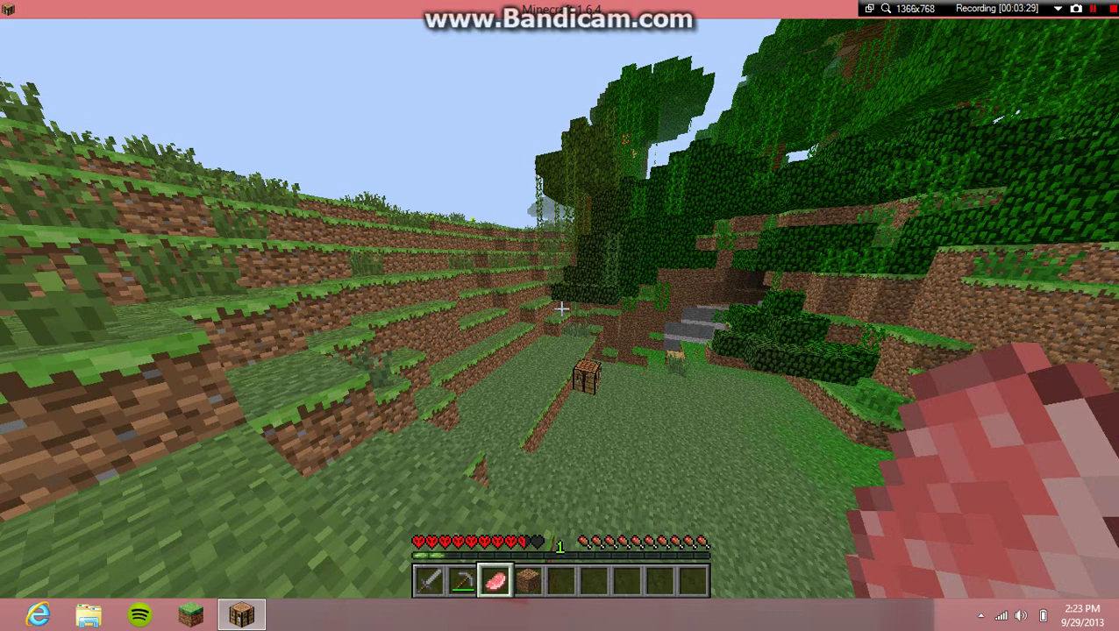
pyautogui.press('F5')
pyautogui.press('F5')
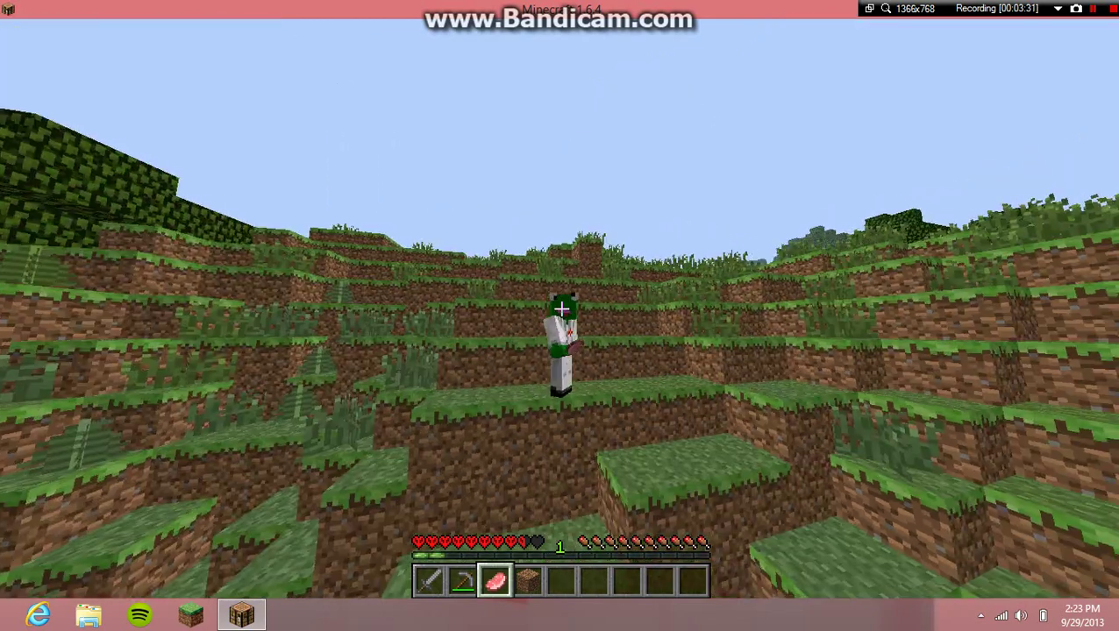